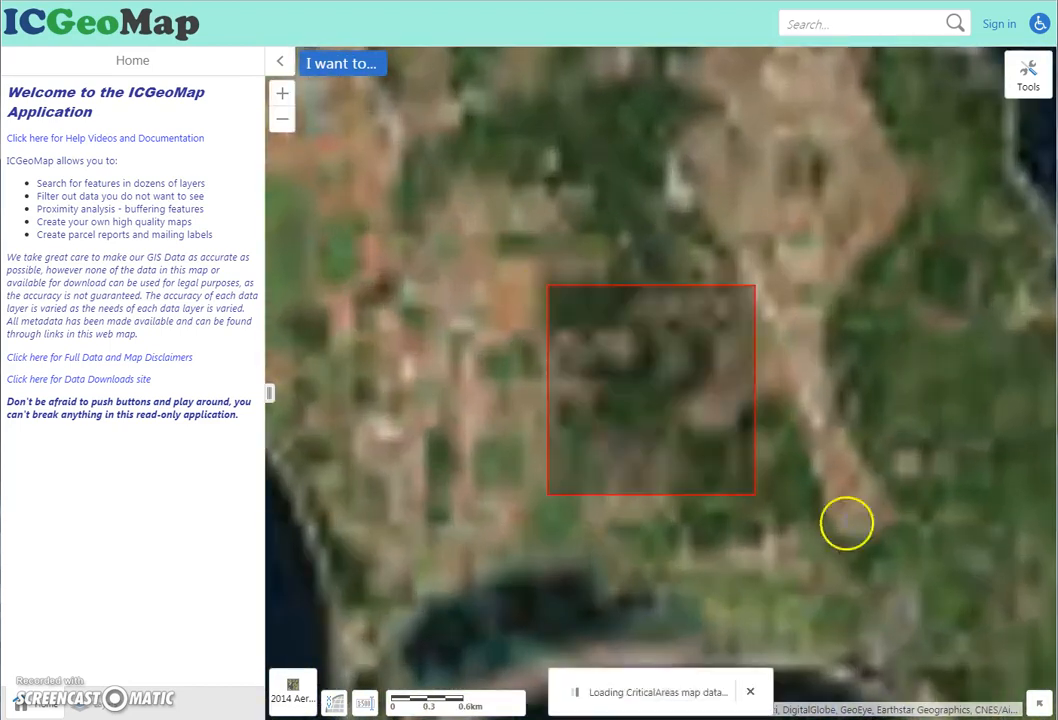
- Zoom in on the area around the airstrip and activate the Distance measurement tool
scroll(943, 580, "up", 1)
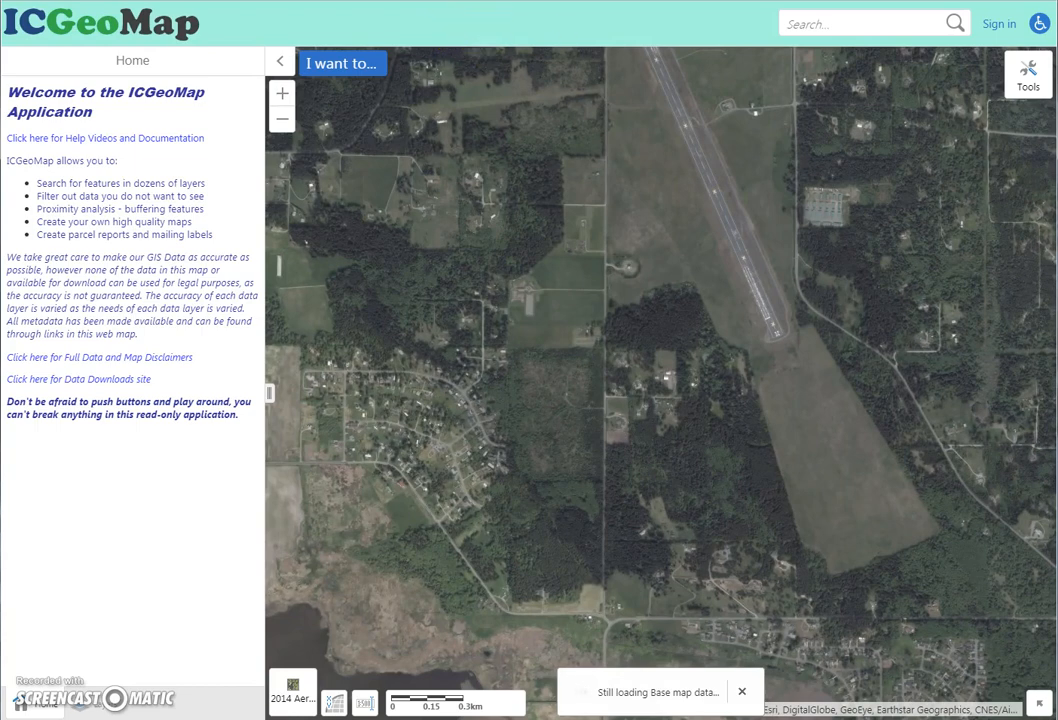
left_click(461, 34)
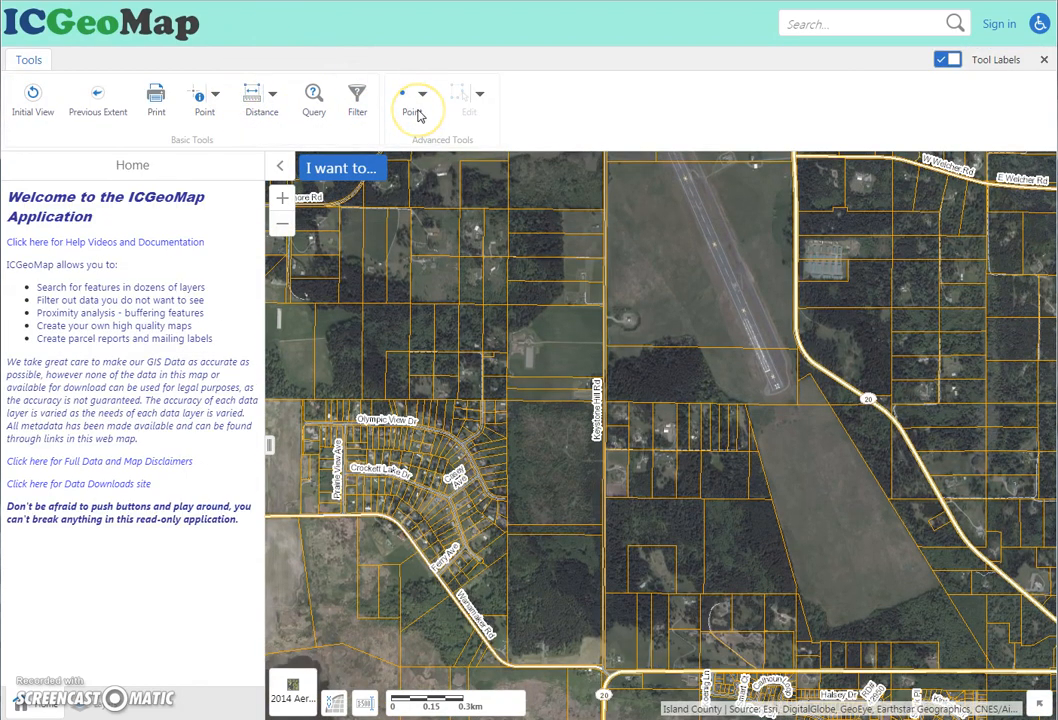
left_click(250, 105)
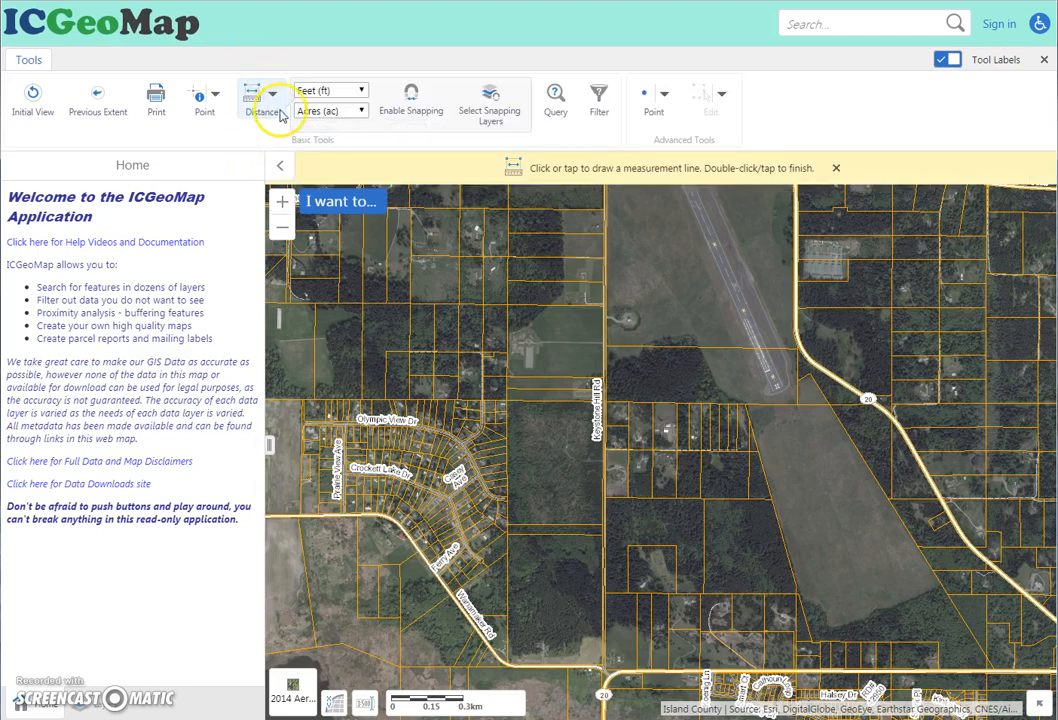
left_click(273, 96)
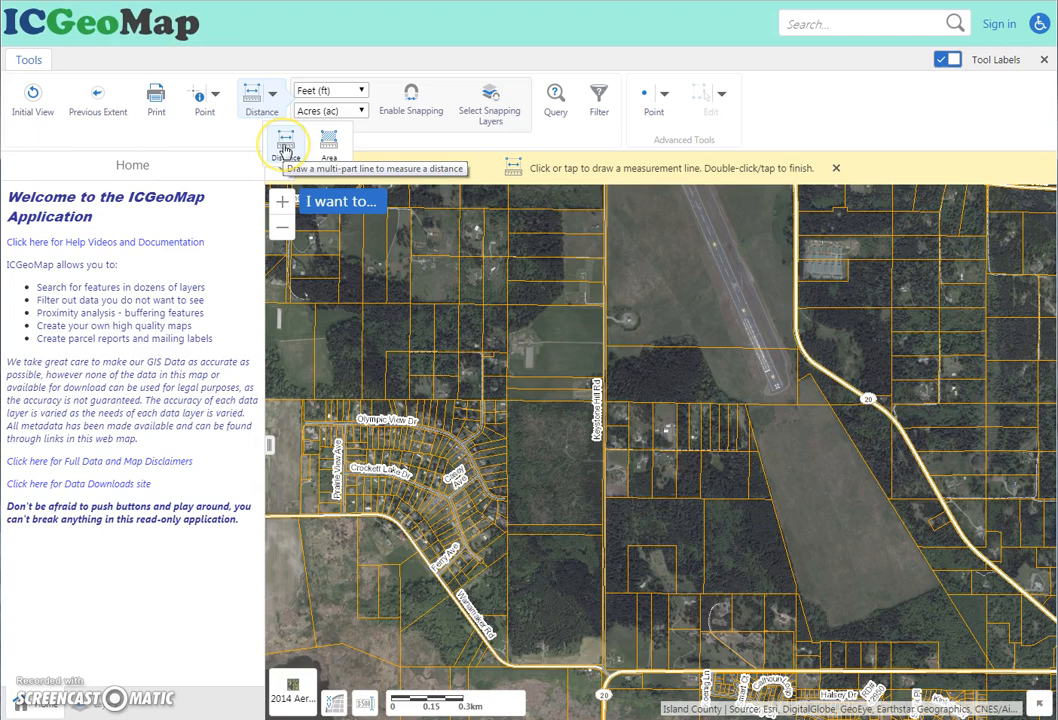
left_click(284, 148)
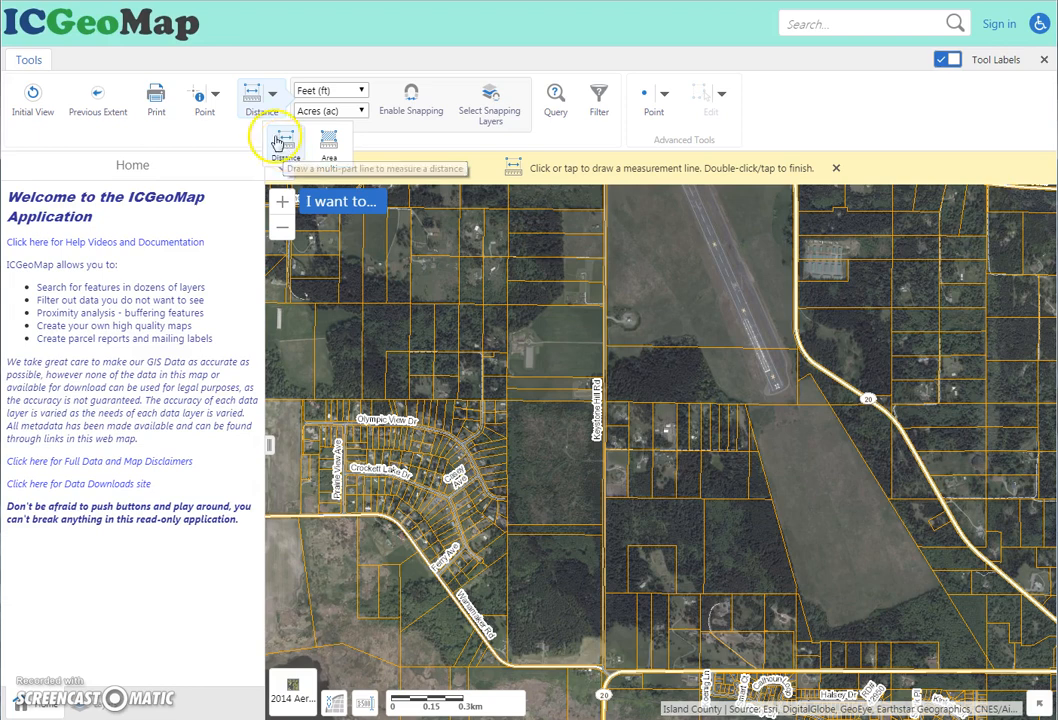
left_click(326, 145)
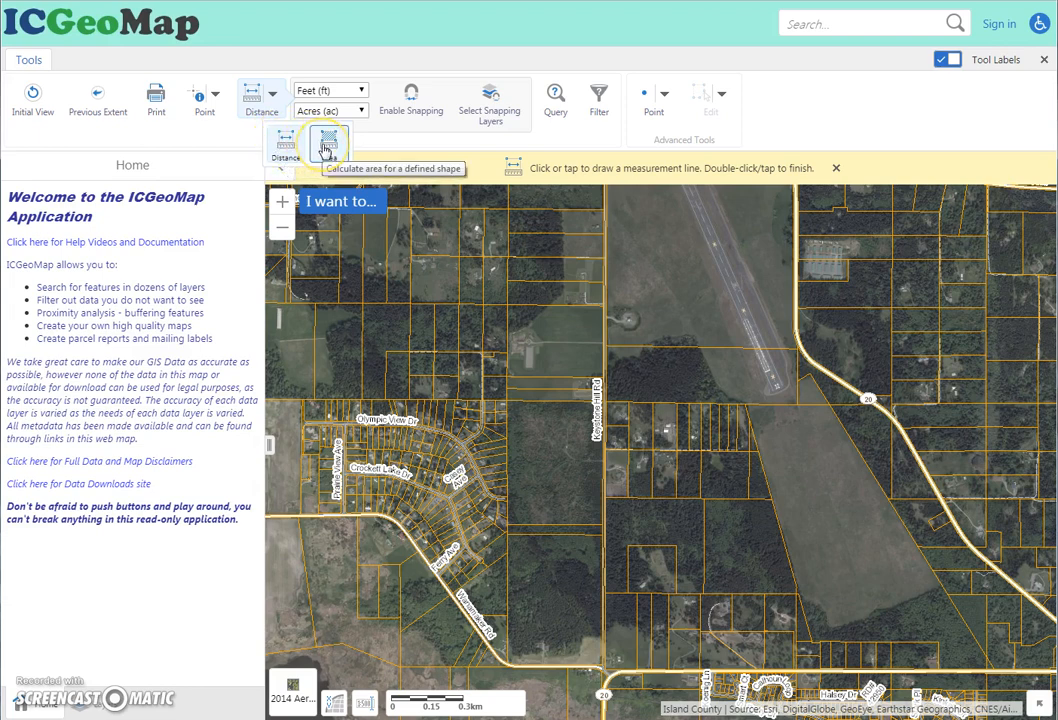
left_click(356, 102)
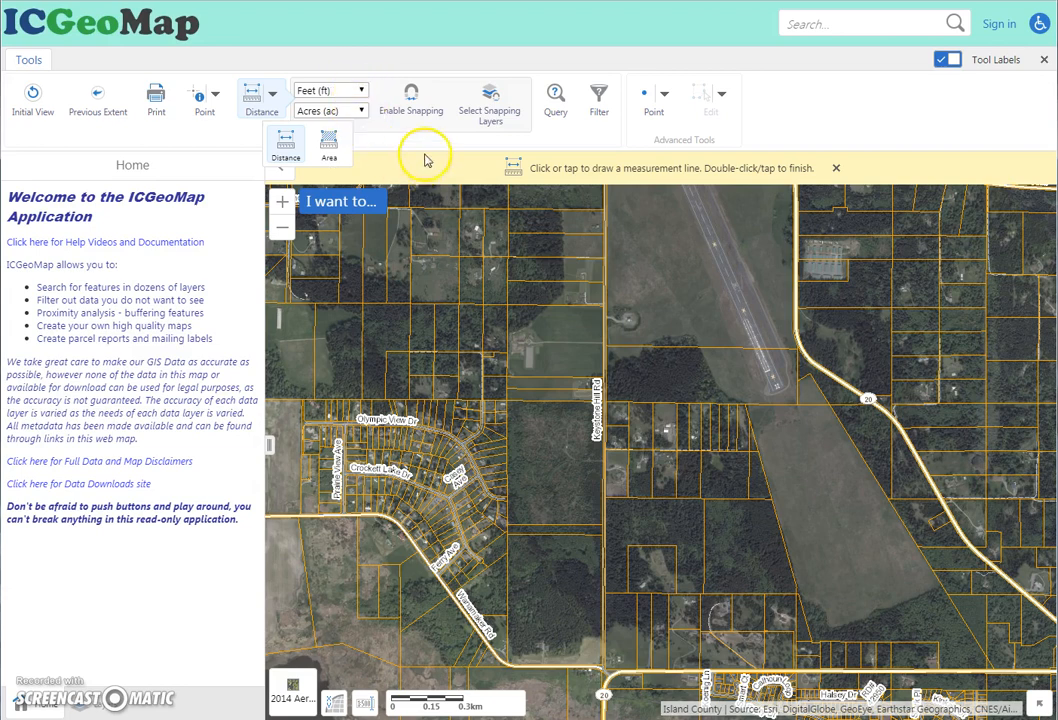
- Enable snapping for the measurement and review the list of snappable layers
left_click(413, 97)
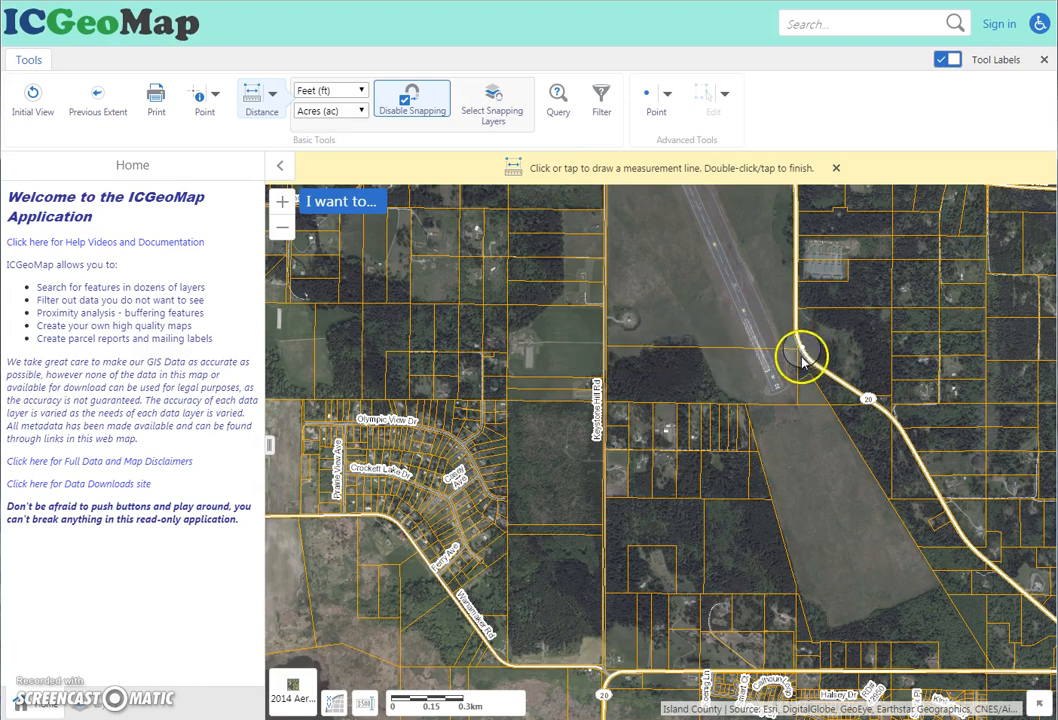
left_click(500, 104)
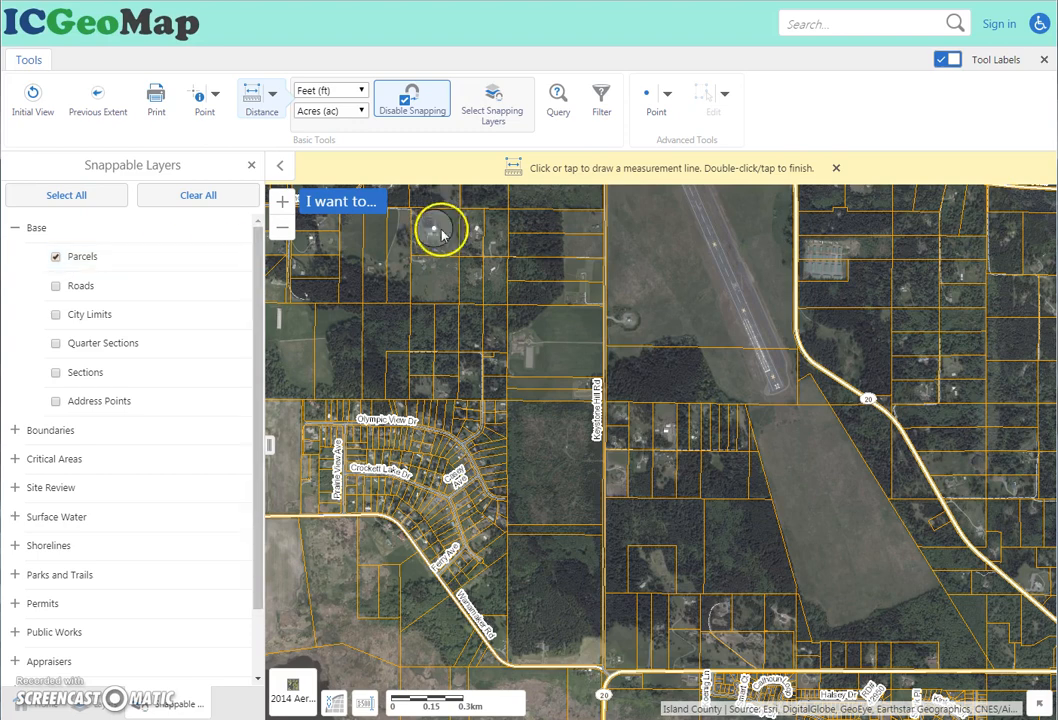
scroll(735, 322, "up", 1)
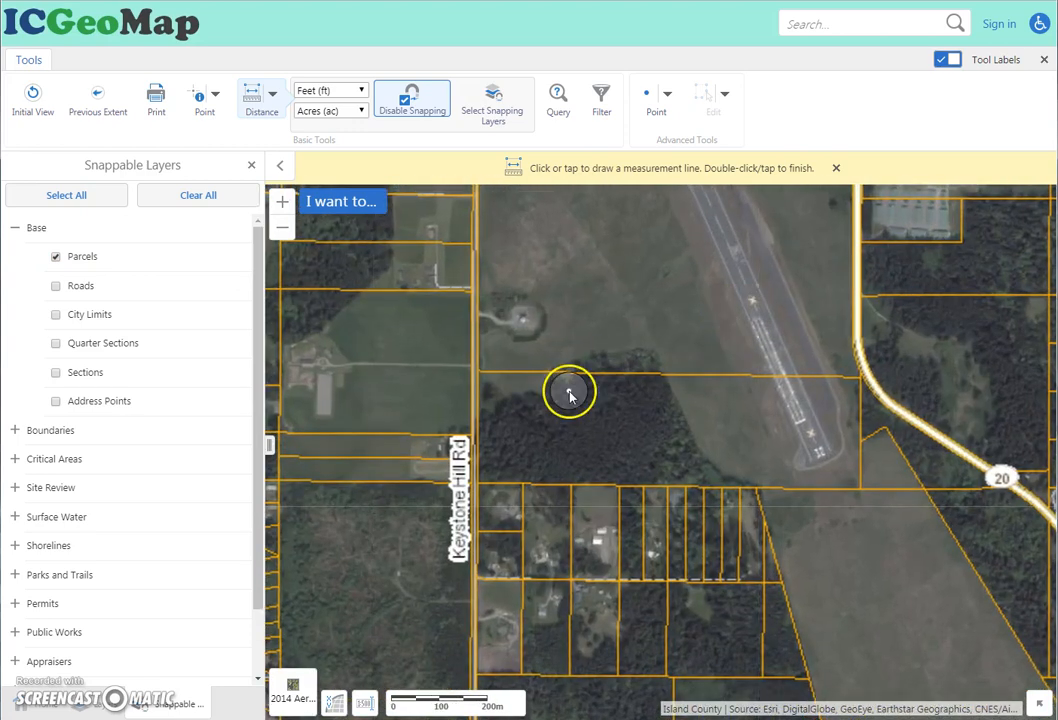
left_click(251, 165)
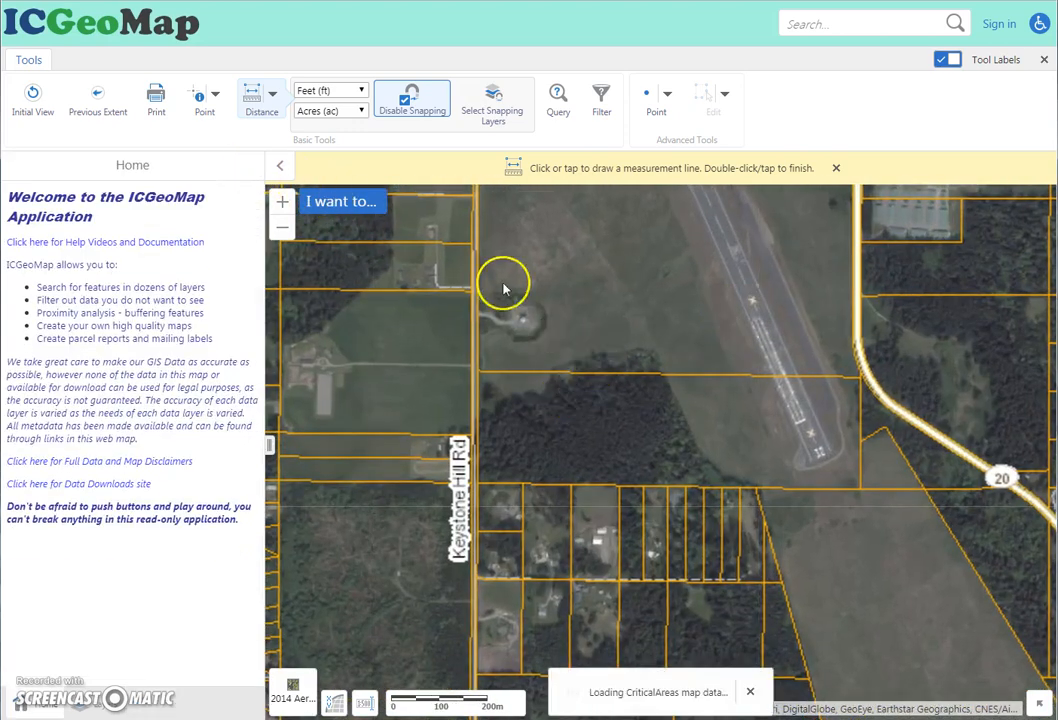
- Measure a two-segment line along the parcel boundary, from Keystone Hill Rd east across the runway, ending south at the next parcel corner
left_click(486, 375)
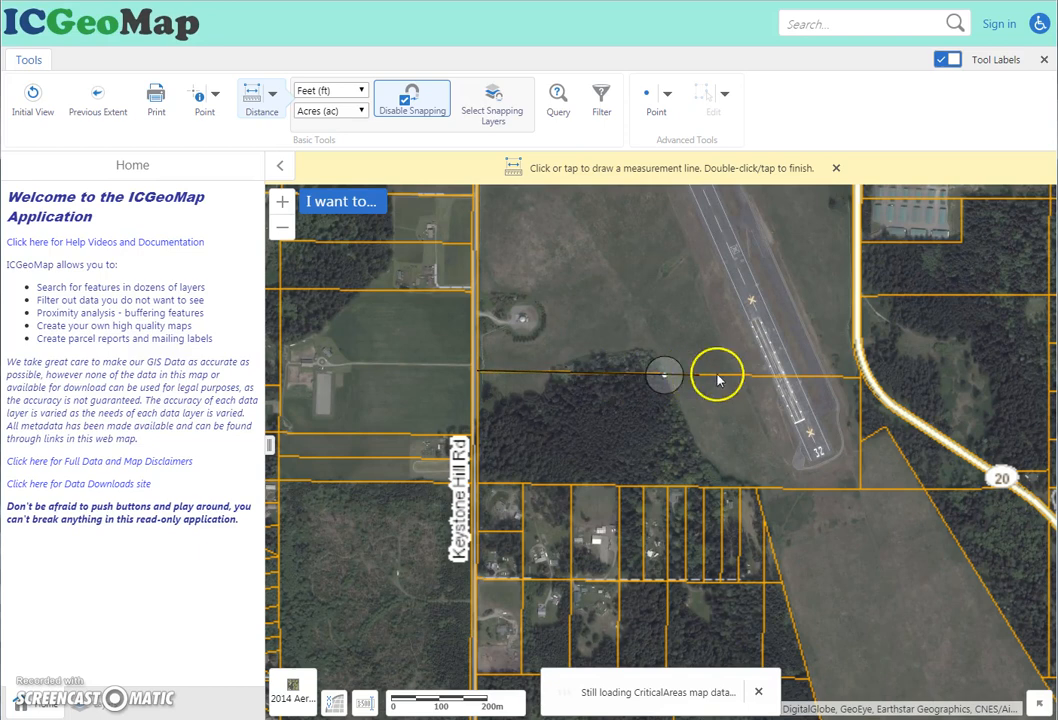
double_click(857, 381)
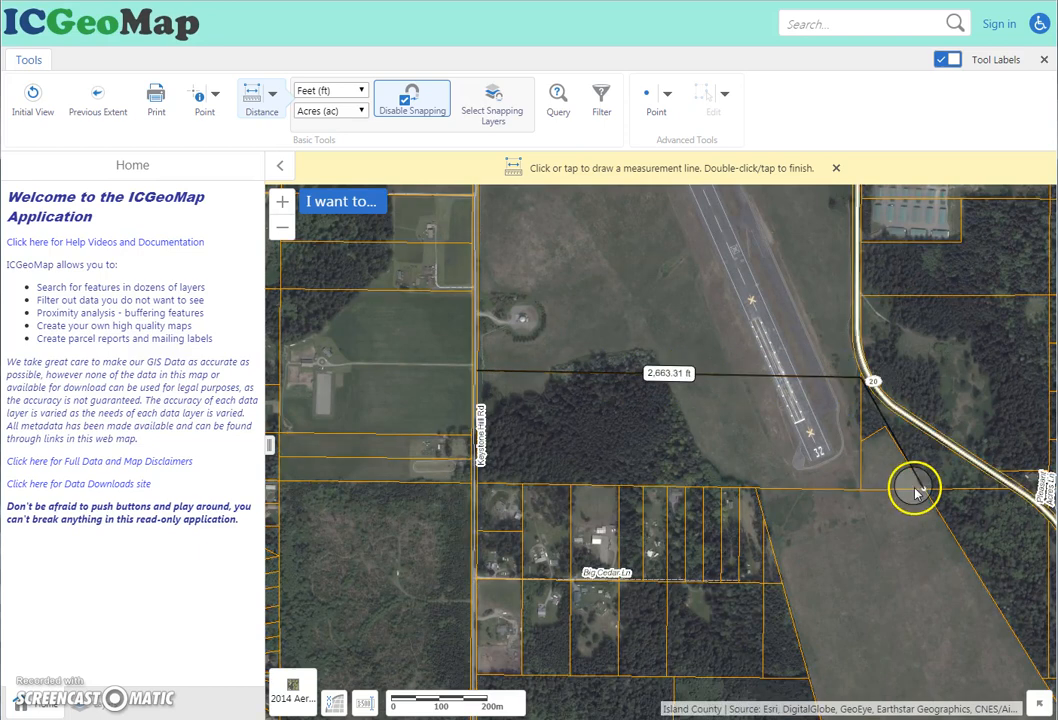
double_click(857, 490)
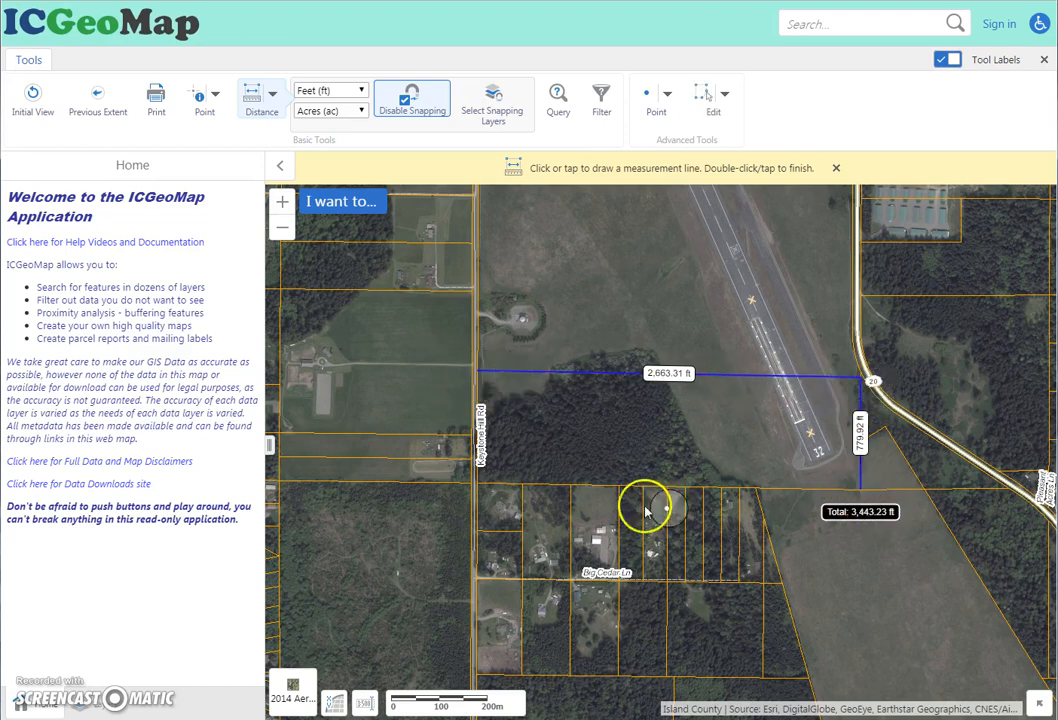
- Measure the width of the parcel north of Big Cedar Ln between the two corners of its northern edge
left_click(572, 488)
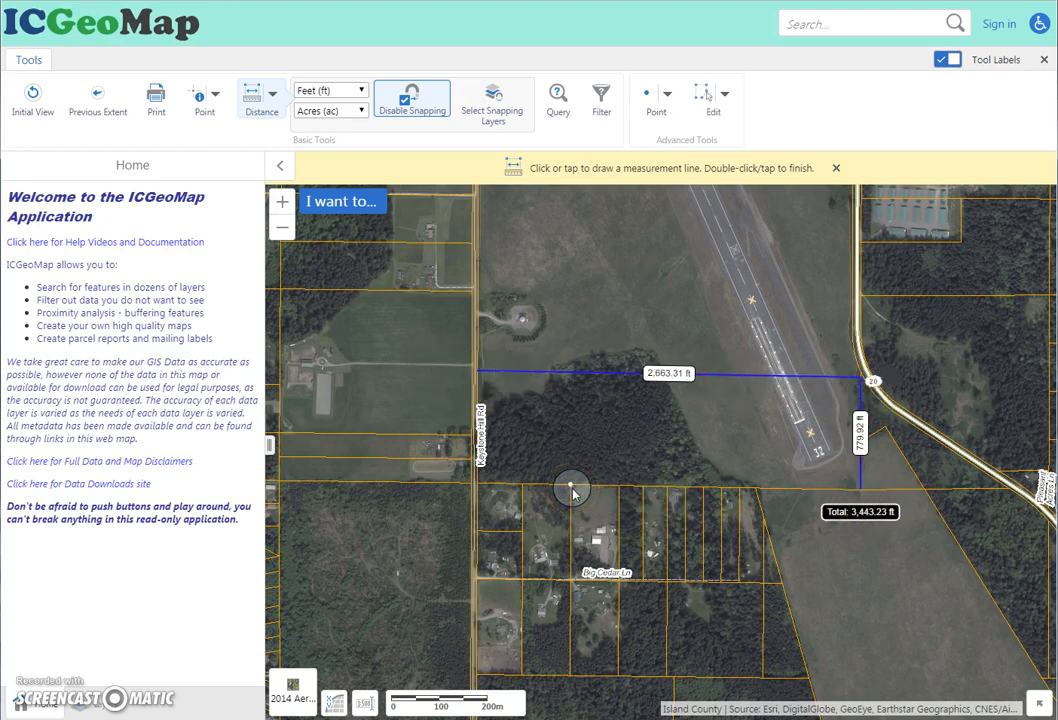
left_click(620, 489)
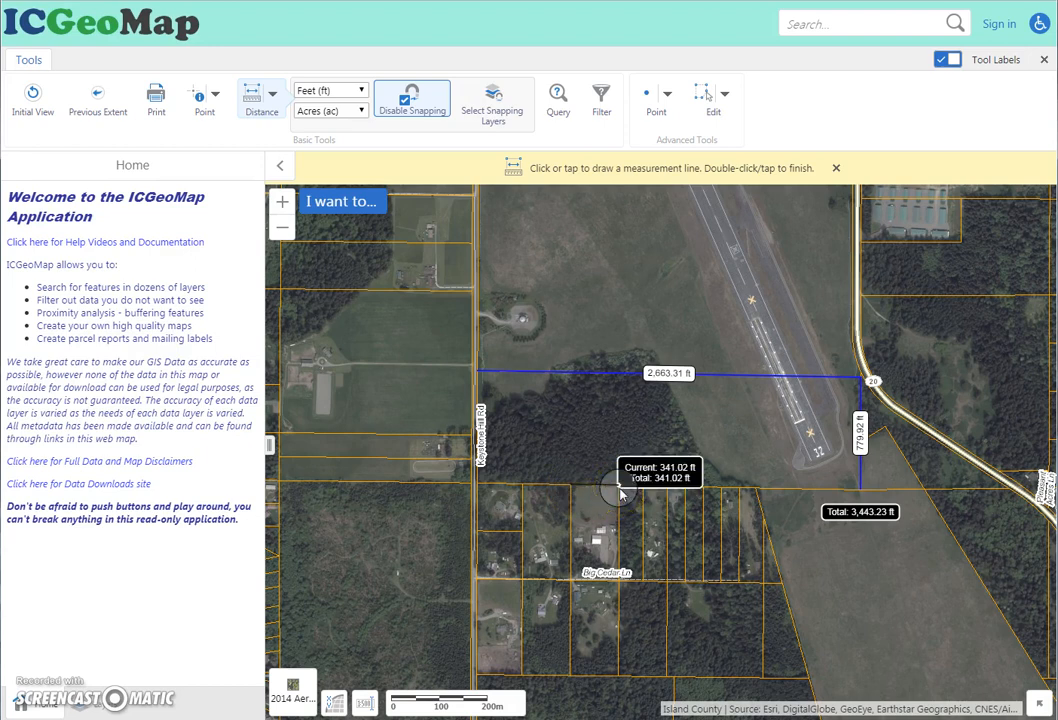
double_click(620, 489)
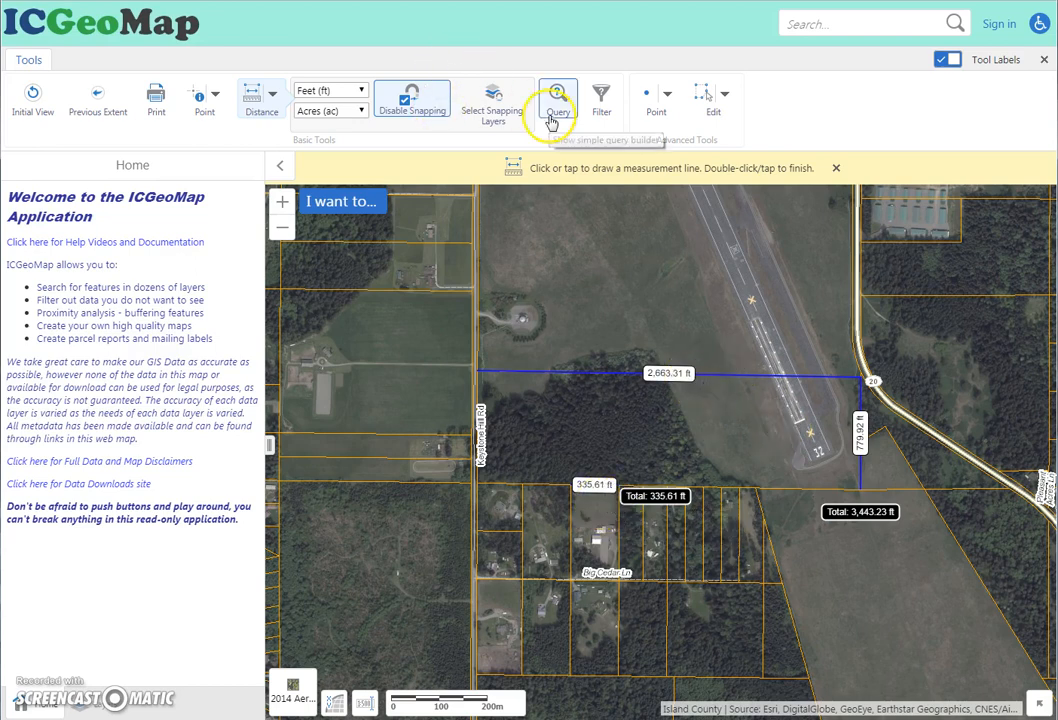
- Draw a four-sided area measurement of about 20 acres in the open field west of the runway
left_click(272, 93)
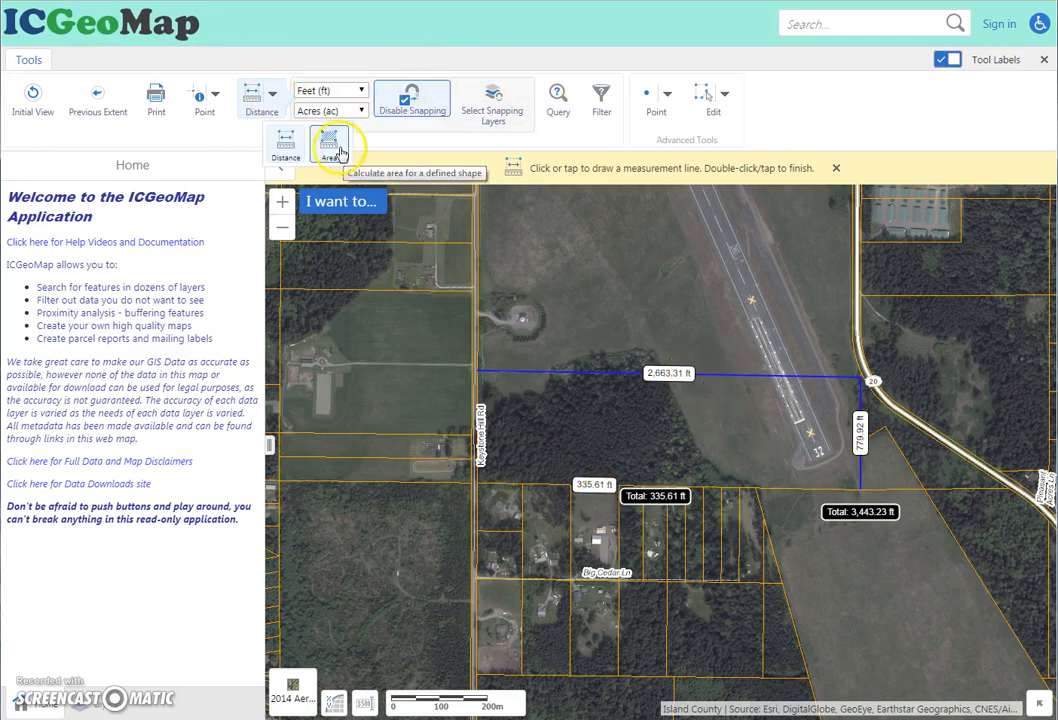
left_click(339, 150)
left_click(492, 243)
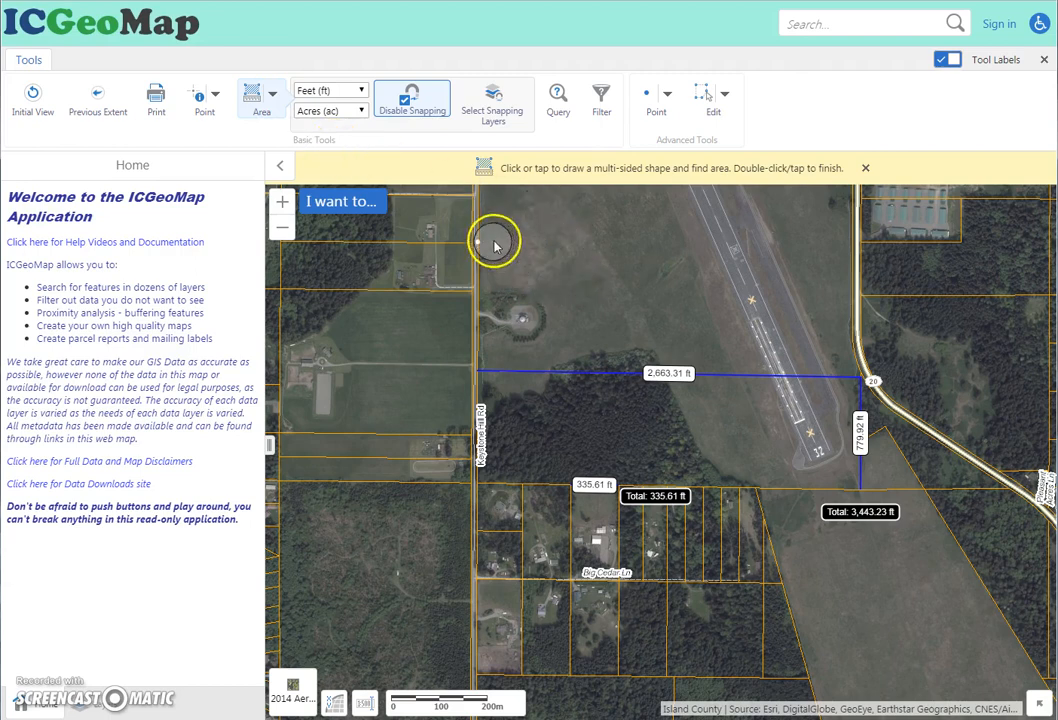
left_click(572, 276)
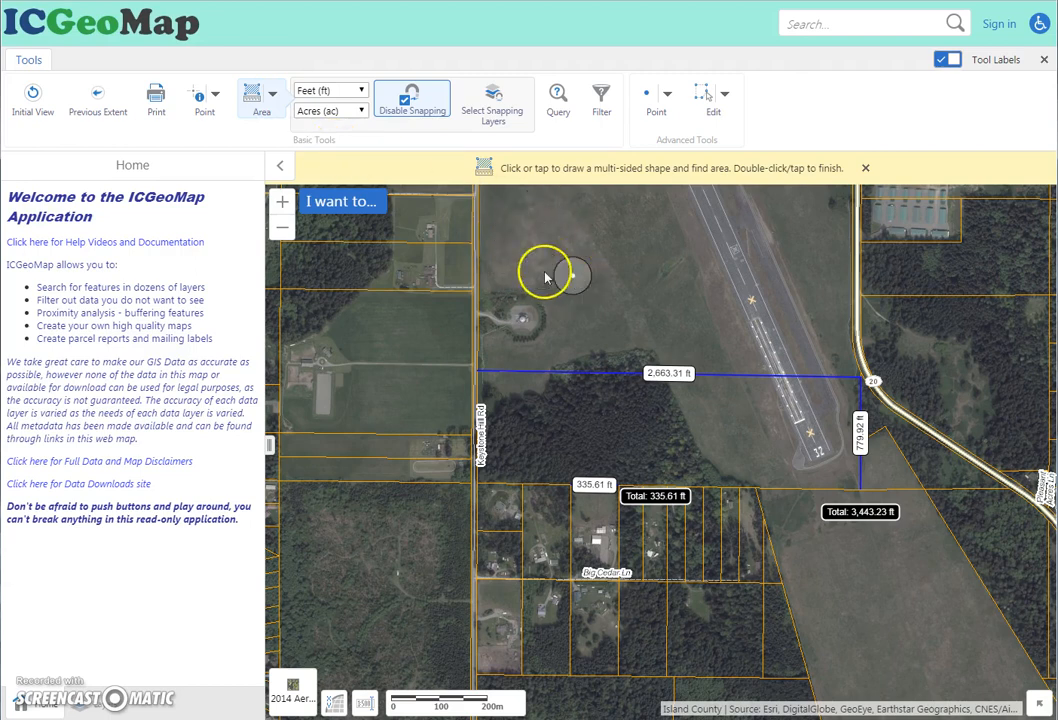
left_click(521, 219)
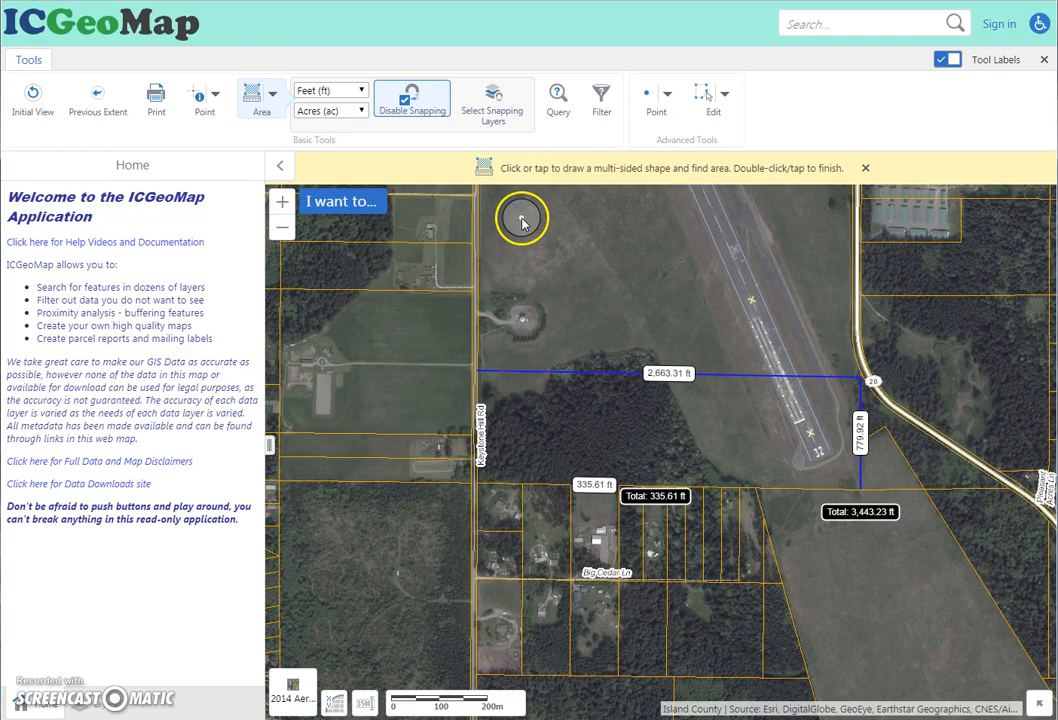
left_click(517, 328)
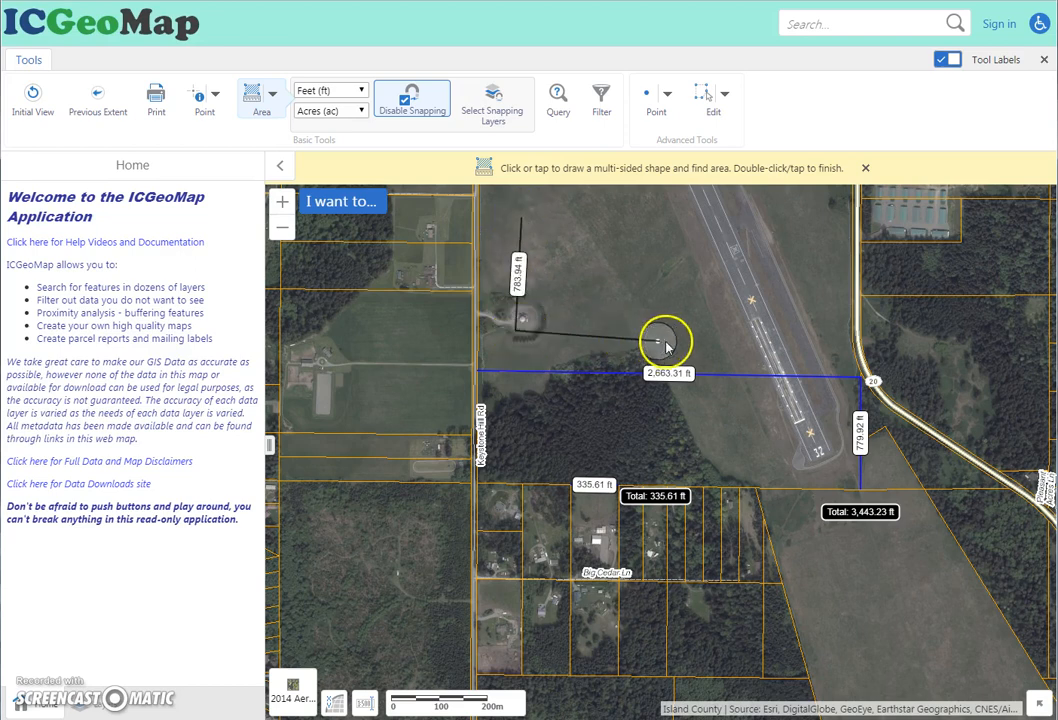
left_click(666, 343)
double_click(673, 213)
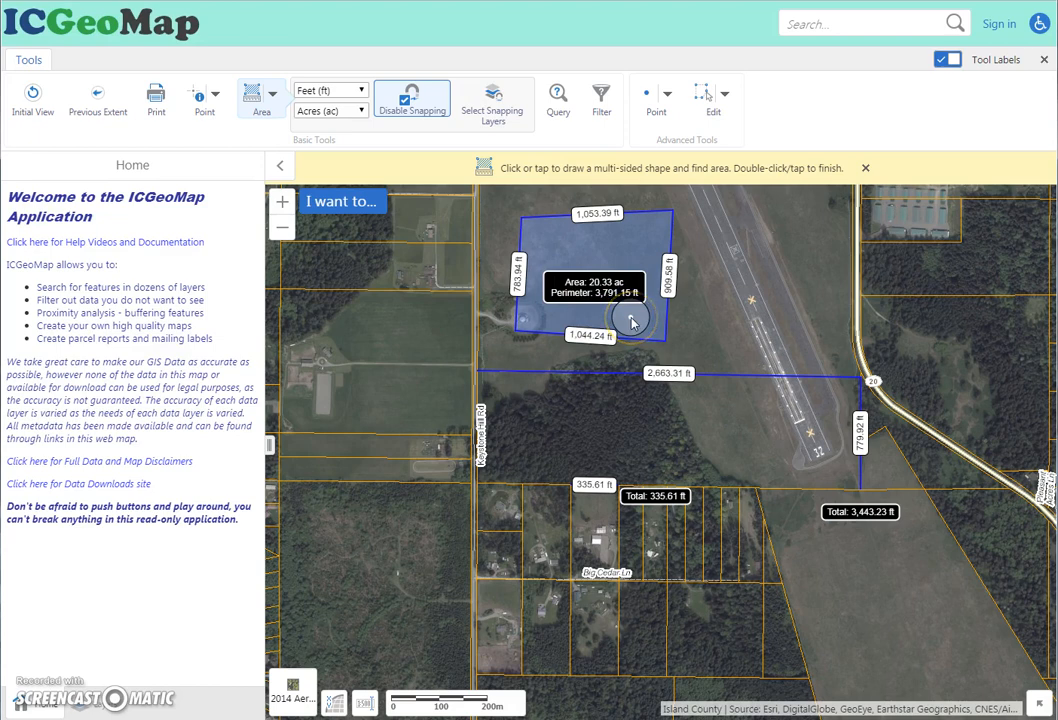
- Erase the four-sided area shape and the two-segment distance line, accepting the deletion of multiple drawings
left_click(725, 94)
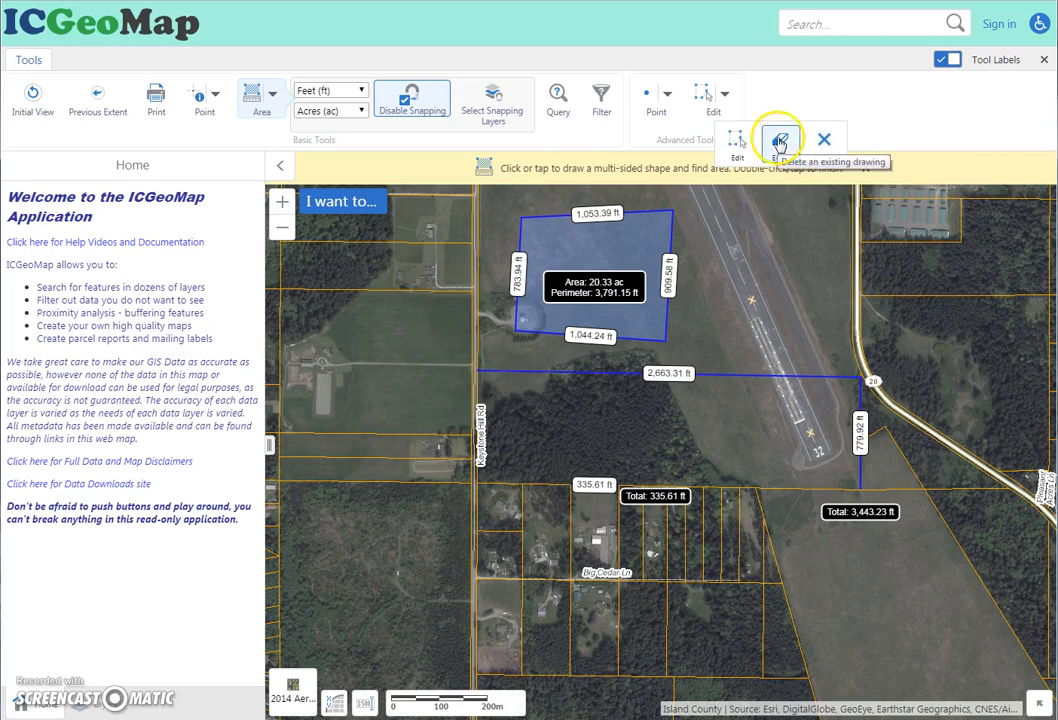
left_click(779, 143)
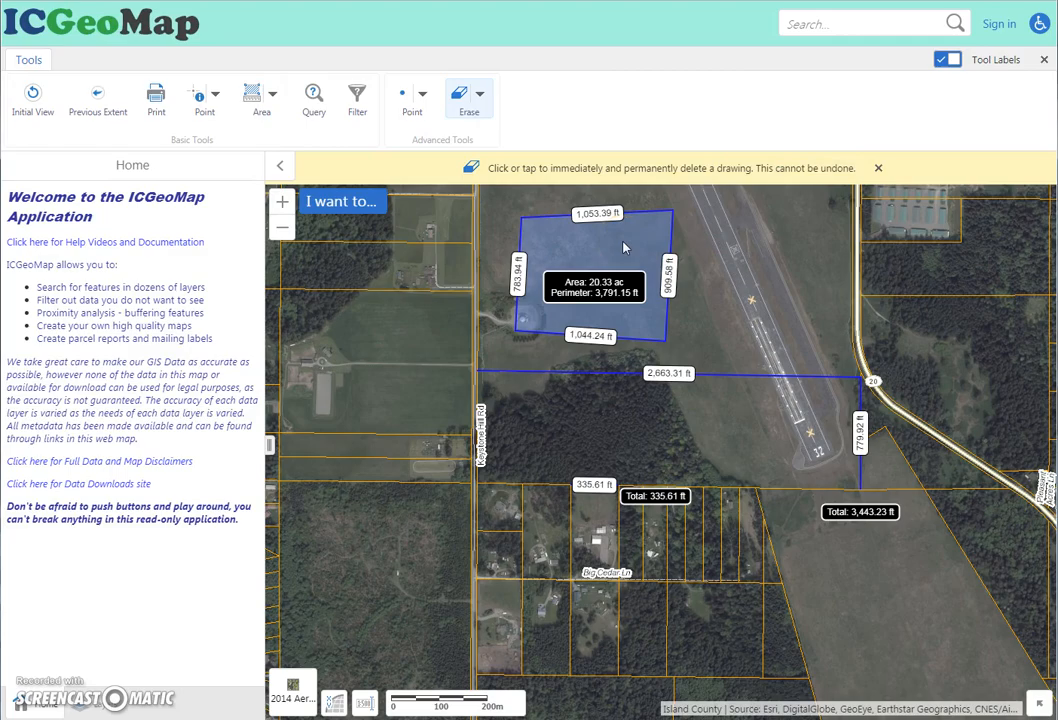
left_click(624, 248)
left_click(692, 376)
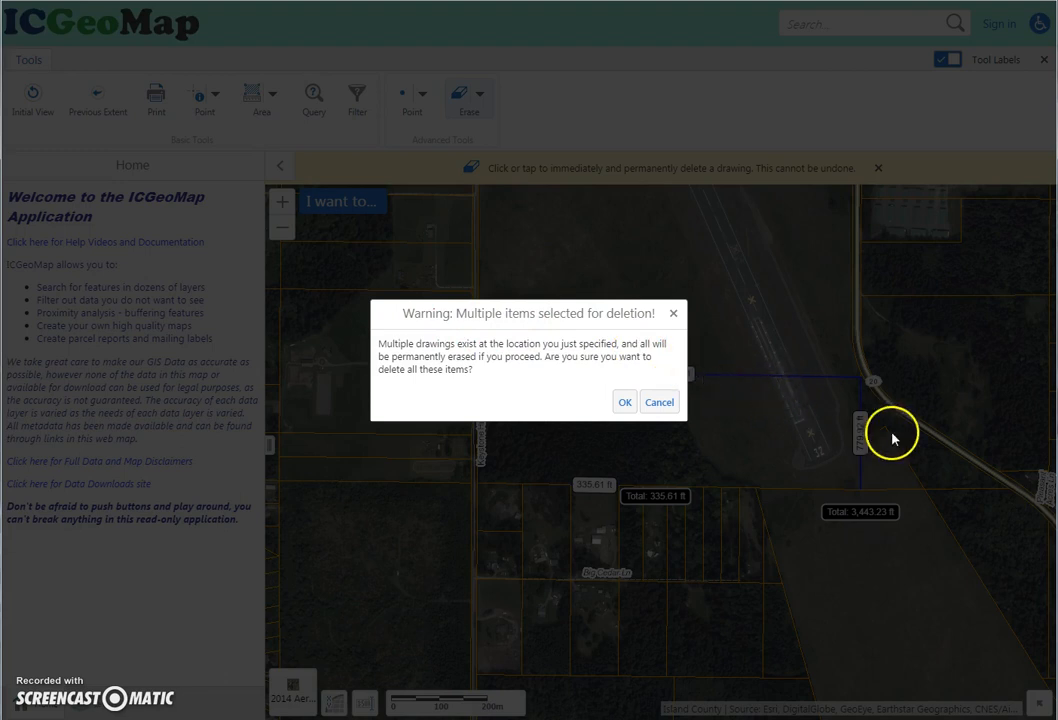
left_click(624, 402)
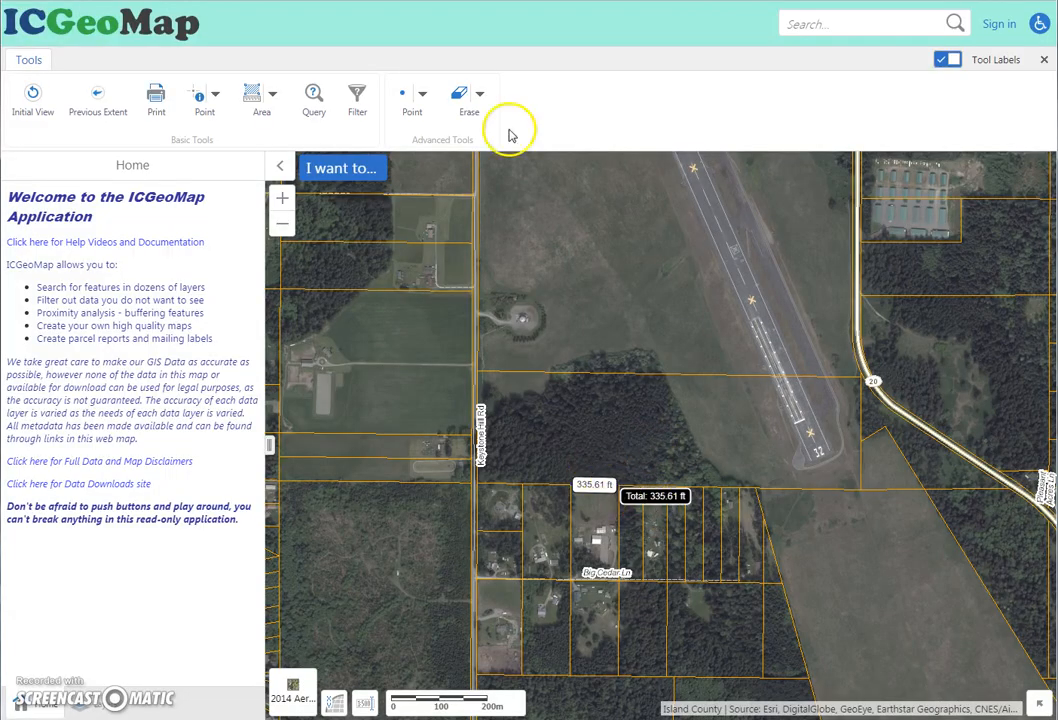
- Clear all remaining drawings from the map
left_click(479, 95)
left_click(586, 152)
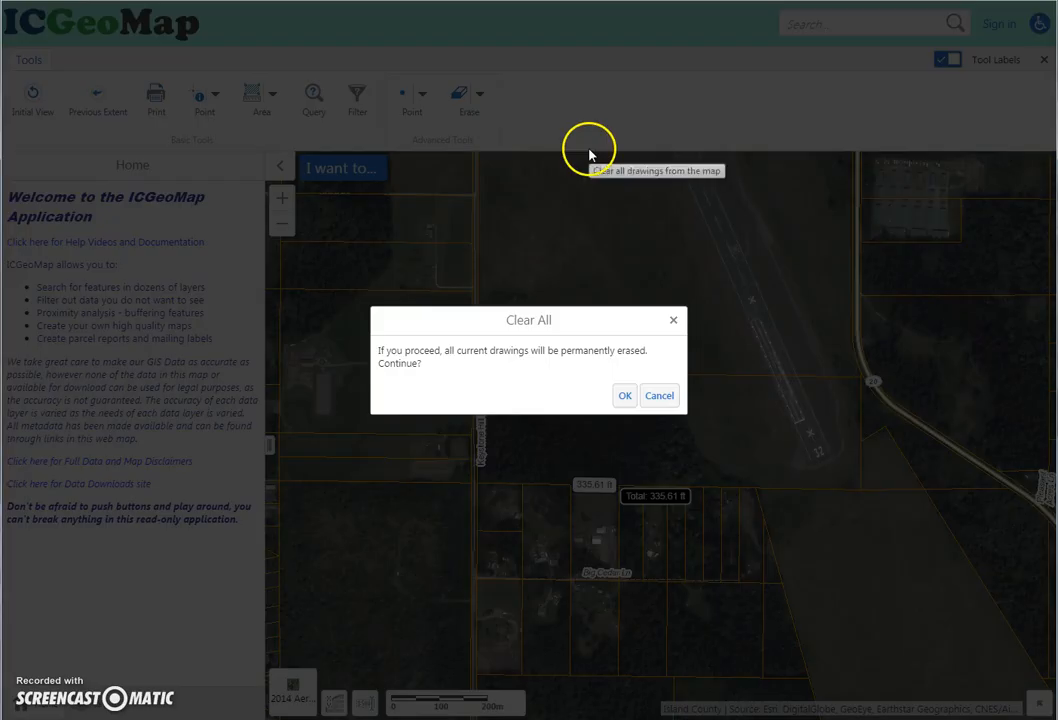
left_click(623, 395)
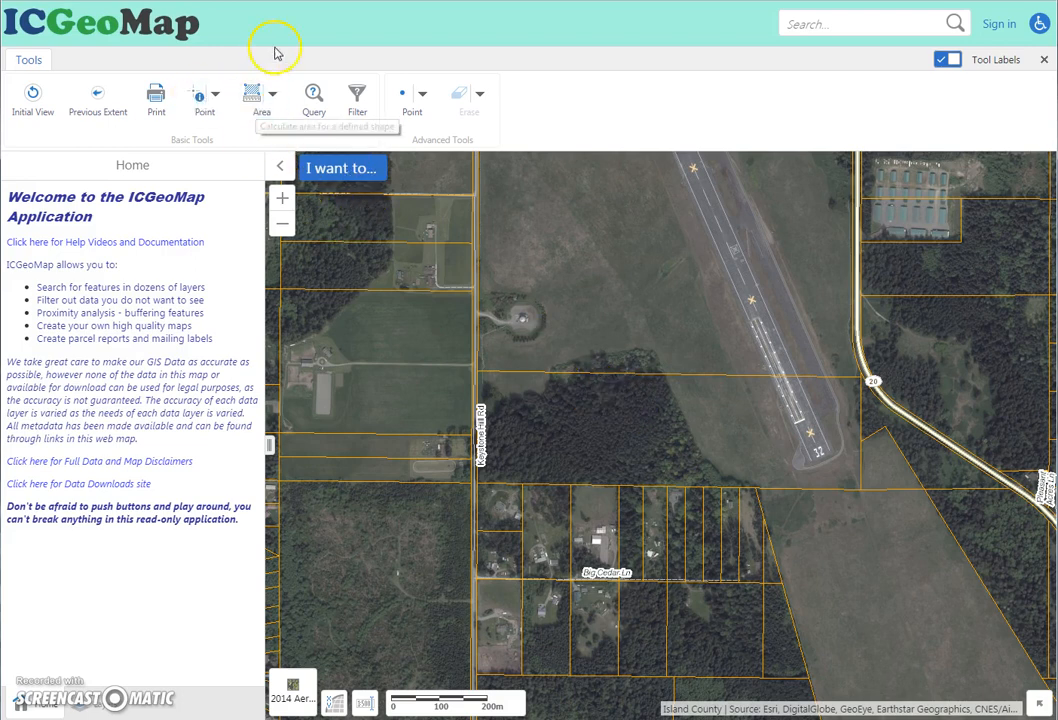
- Add the text label "Here" in the Red Sans-Serif Large style to the open field west of the runway
left_click(420, 97)
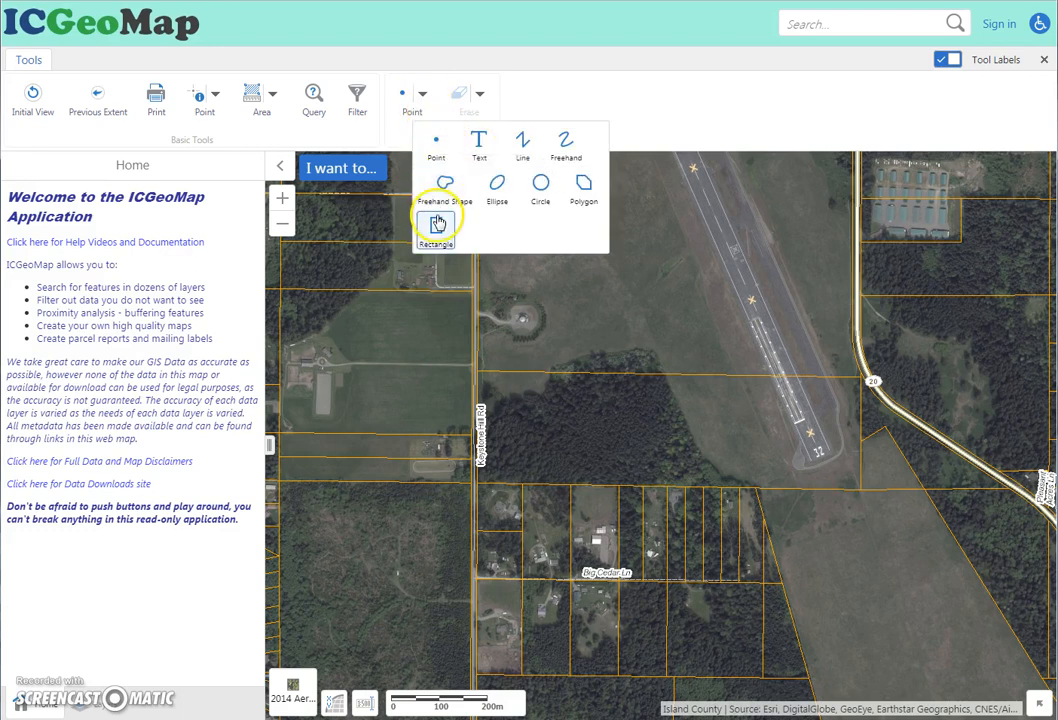
left_click(475, 146)
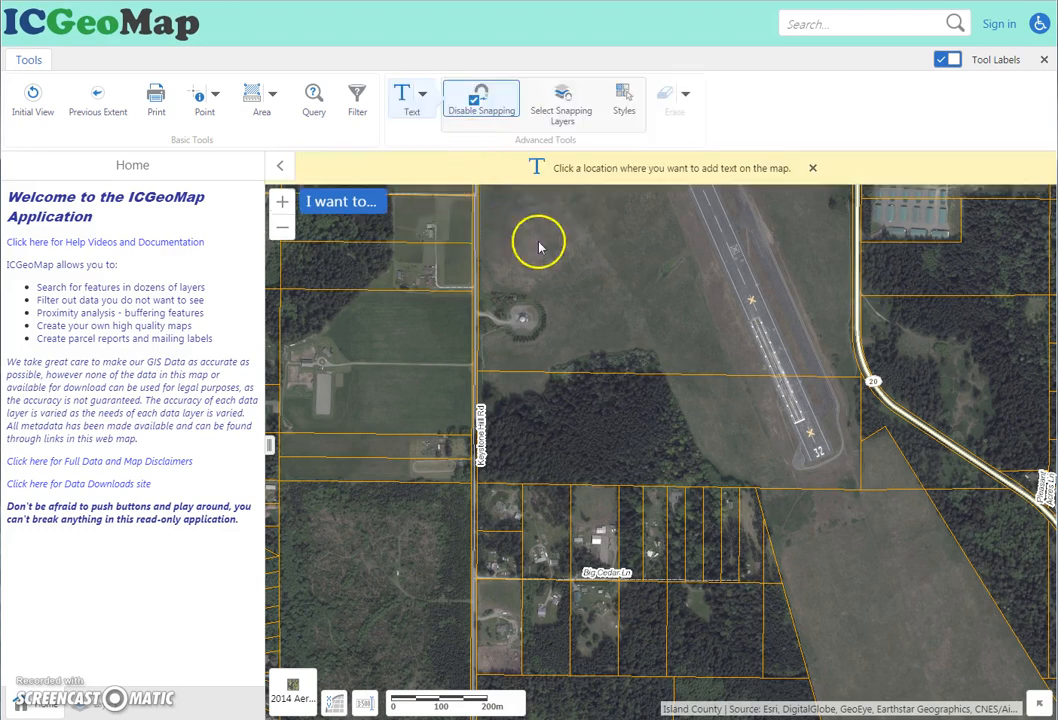
left_click(617, 110)
left_click(652, 274)
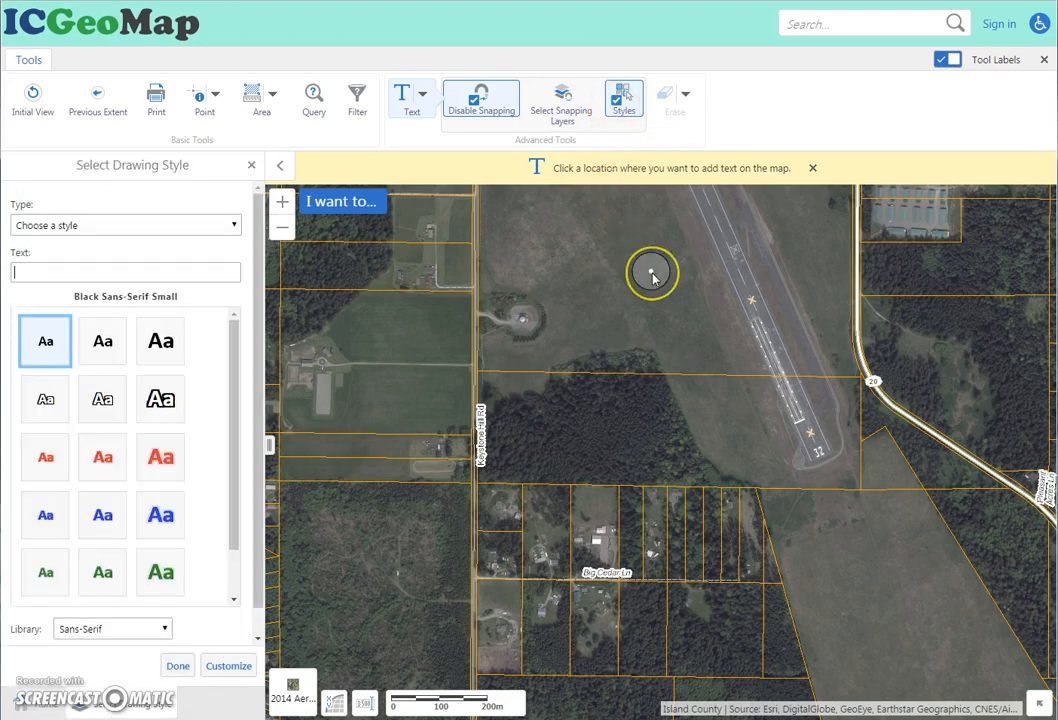
left_click(616, 279)
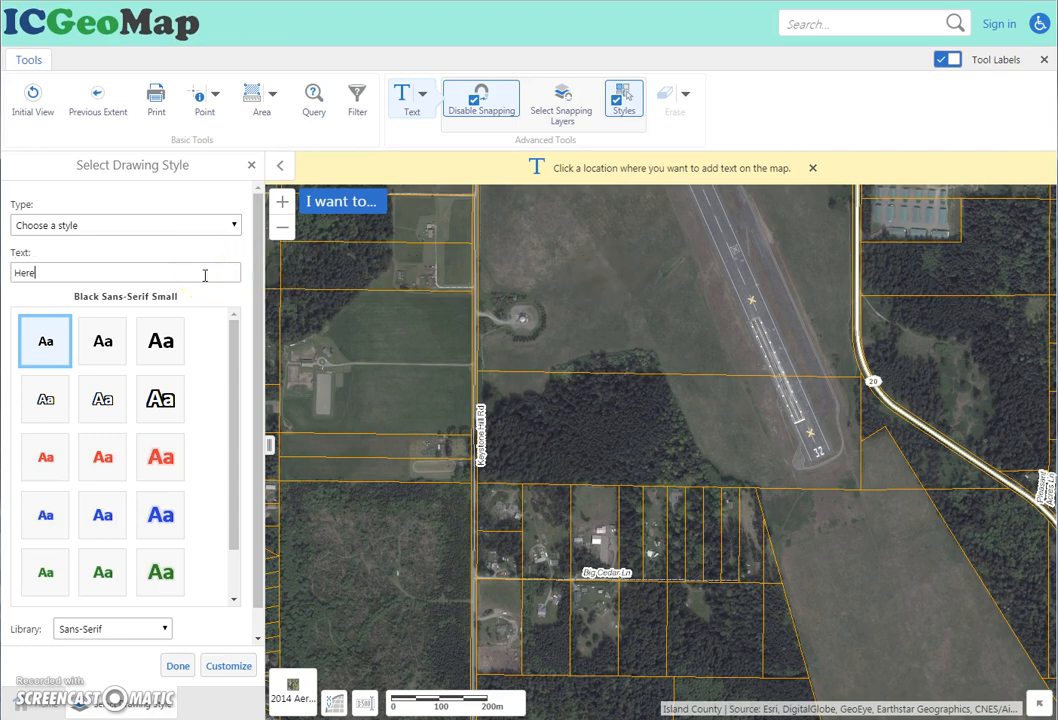
left_click(166, 453)
left_click(632, 303)
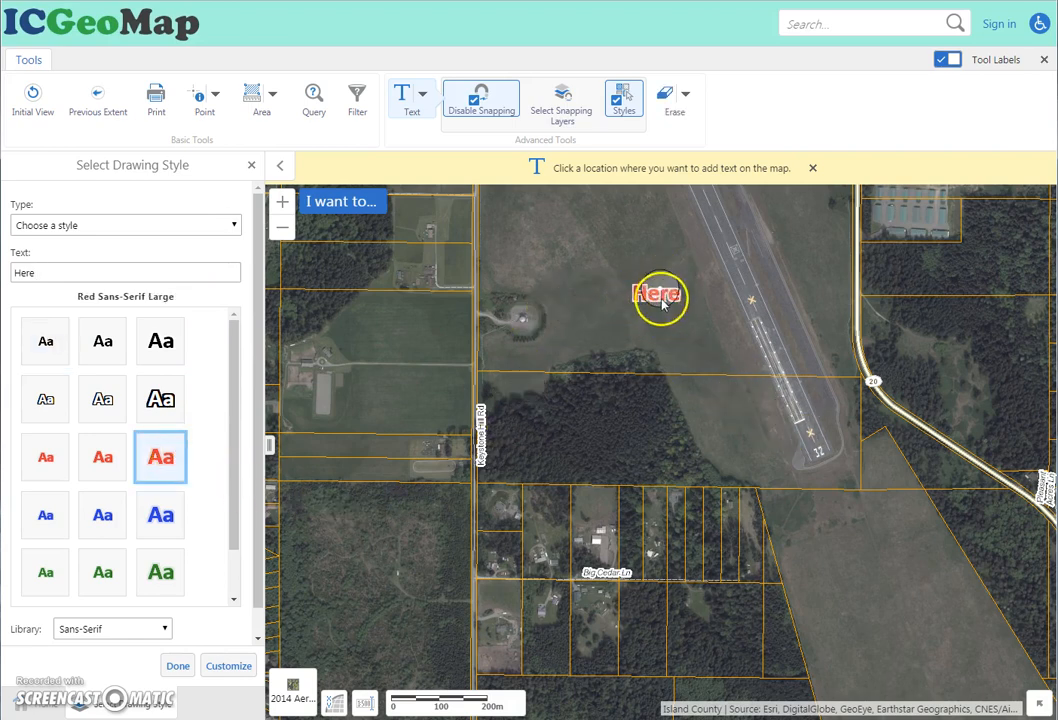
- Edit the "Here" label by moving it onto the southern part of the runway and rotating it slightly counterclockwise
left_click(687, 98)
left_click(699, 145)
left_click(654, 305)
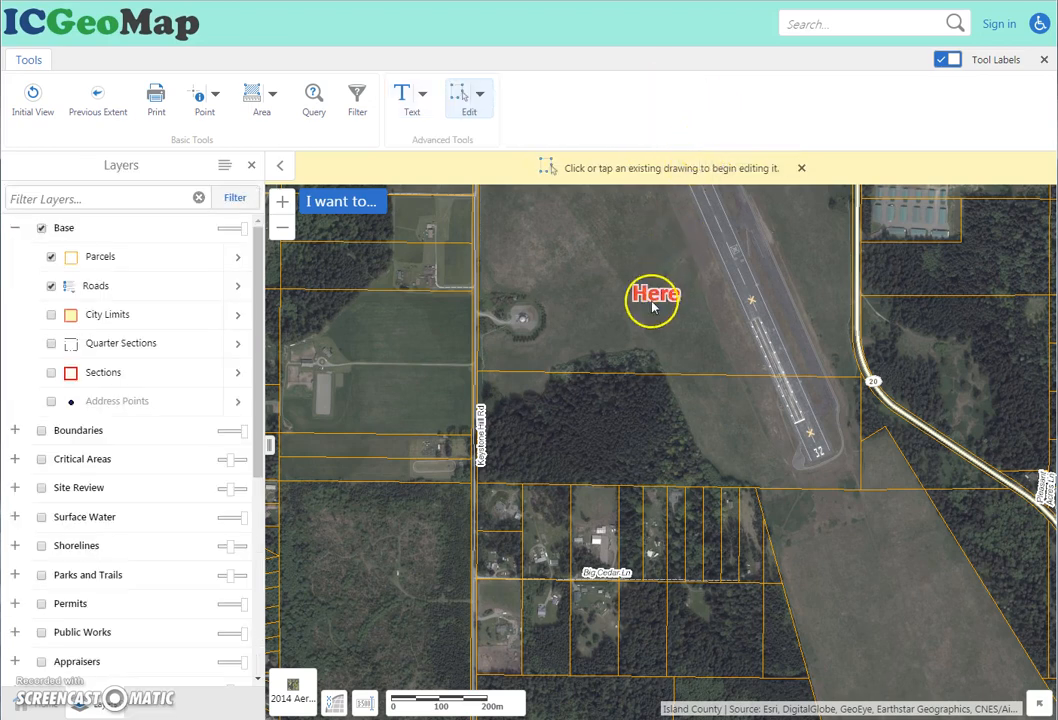
left_click(646, 296)
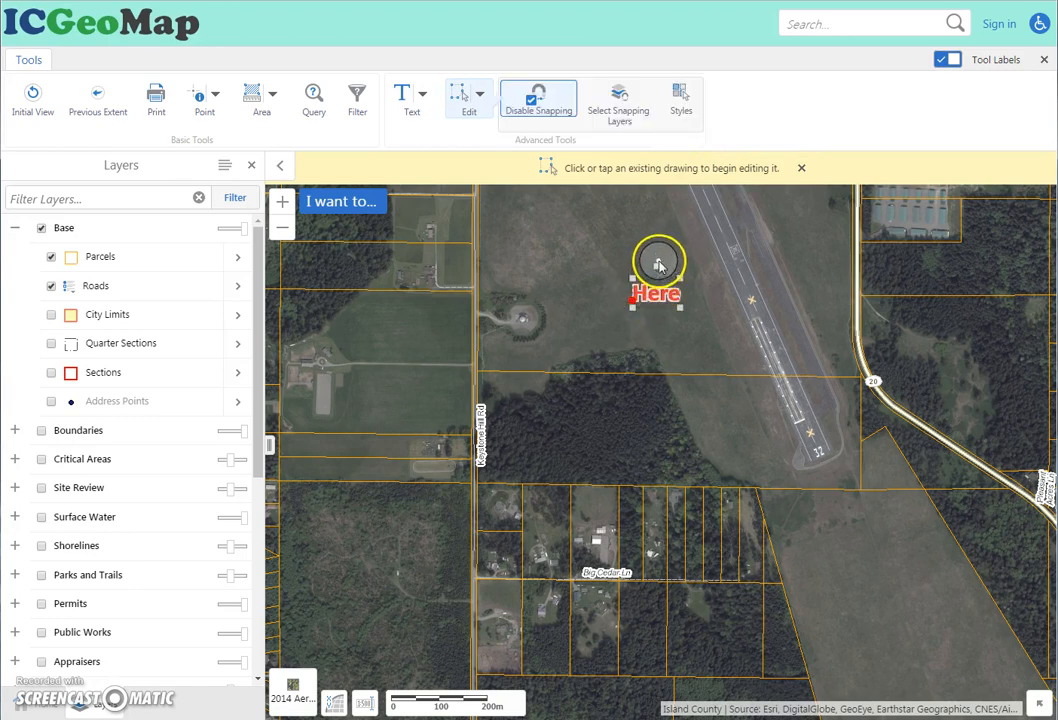
mouse_move(655, 272)
left_mouse_down()
mouse_move(633, 260)
mouse_move(652, 253)
mouse_move(660, 279)
mouse_move(640, 260)
mouse_move(654, 281)
mouse_move(737, 326)
mouse_move(757, 408)
left_mouse_up()
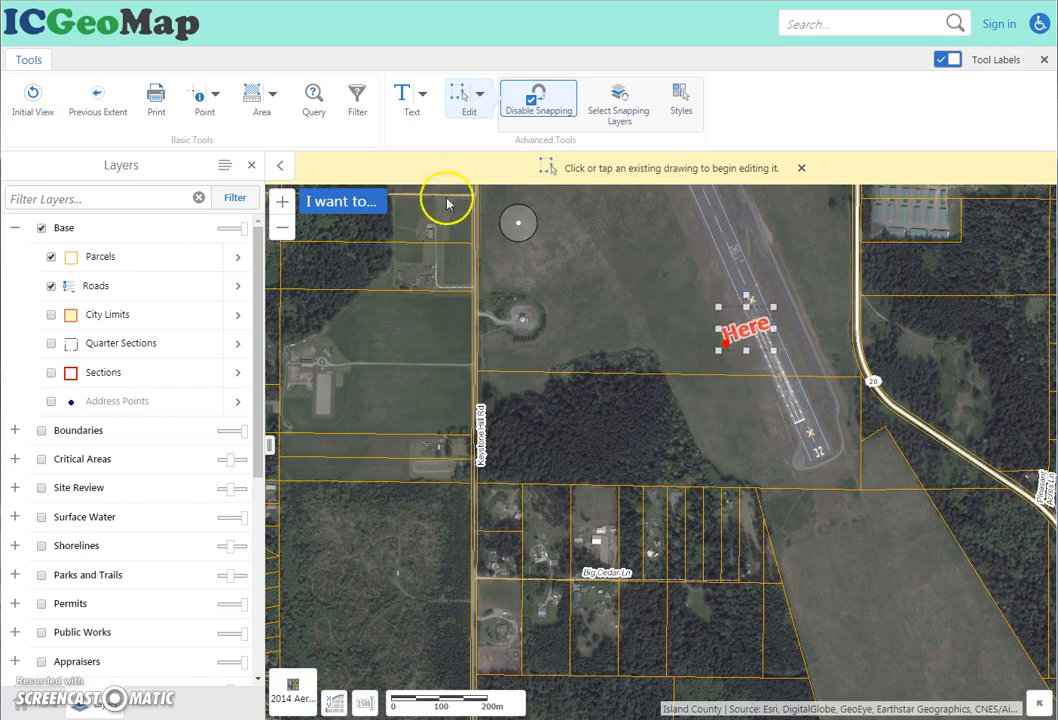
left_click(480, 96)
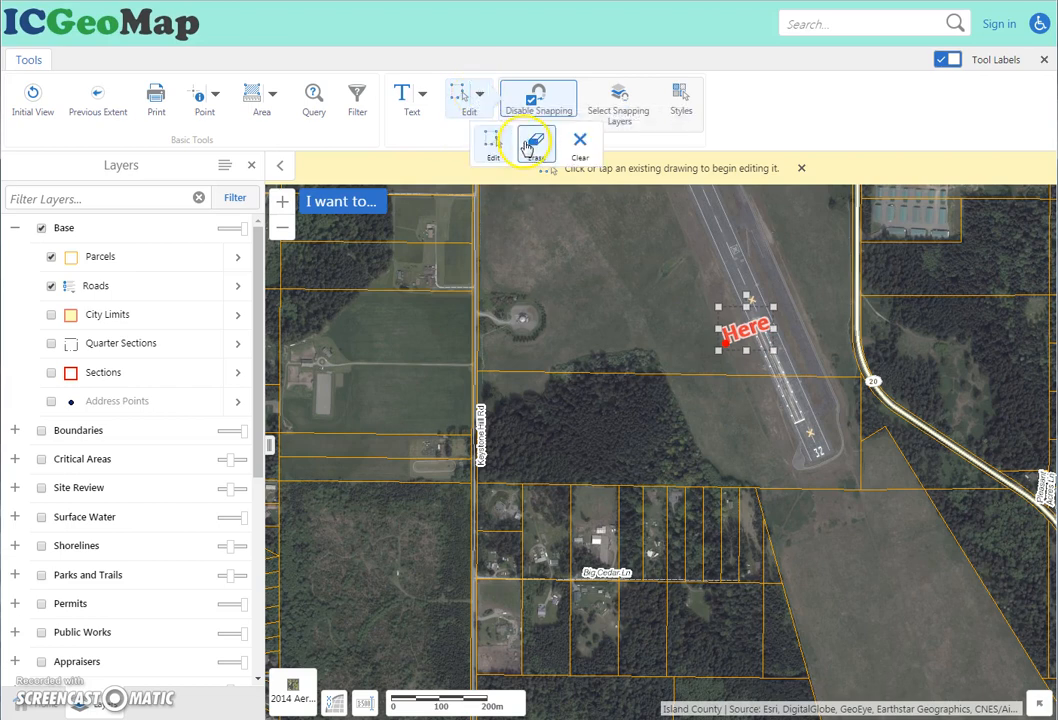
- Add a point in the Solid Purple Circle style to the open field just north of the dark woods, west of the runway
left_click(423, 95)
left_click(436, 139)
left_click(624, 96)
left_click(166, 300)
left_click(592, 332)
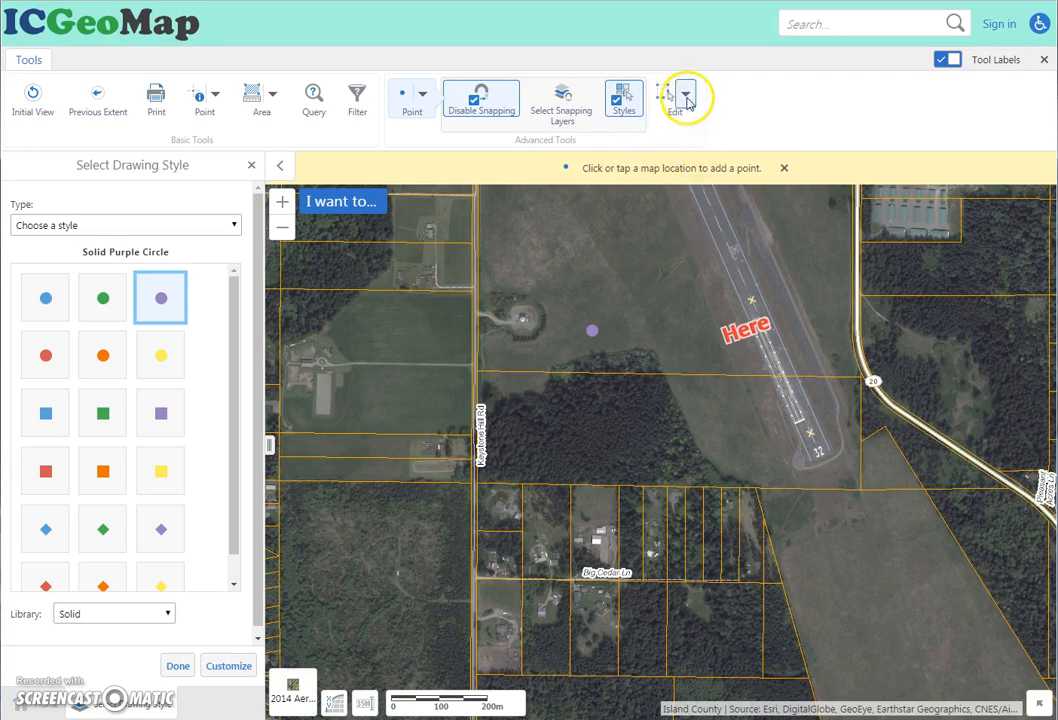
- Clear all drawings from the map, accepting the permanent erasure, and close the drawing style selection
left_click(685, 94)
left_click(786, 145)
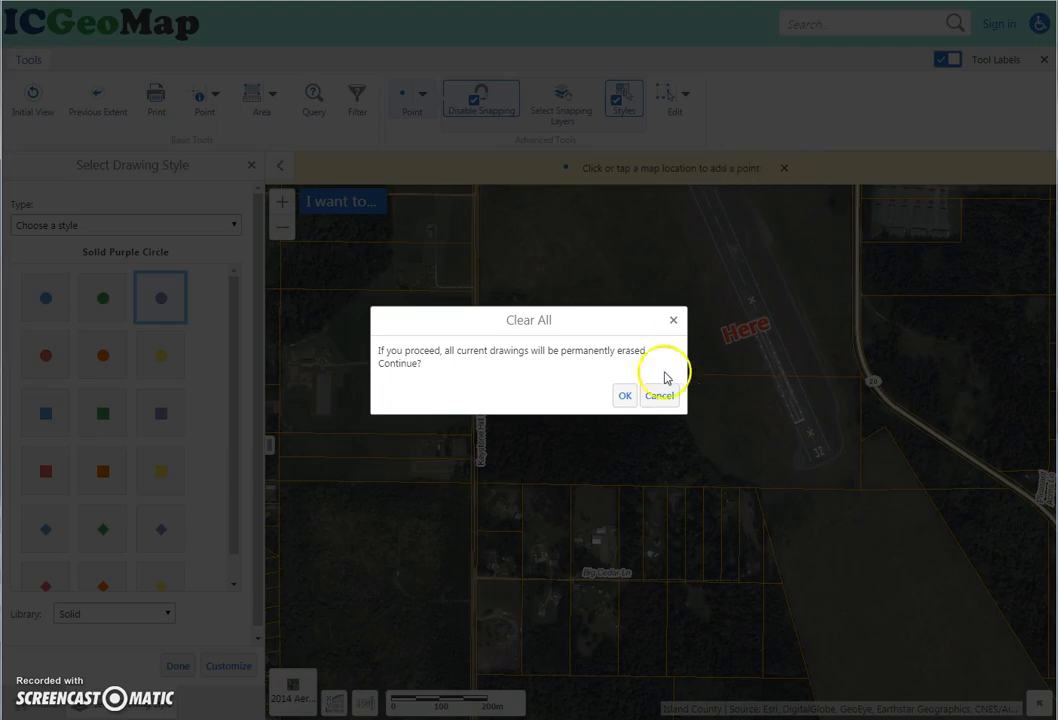
left_click(627, 394)
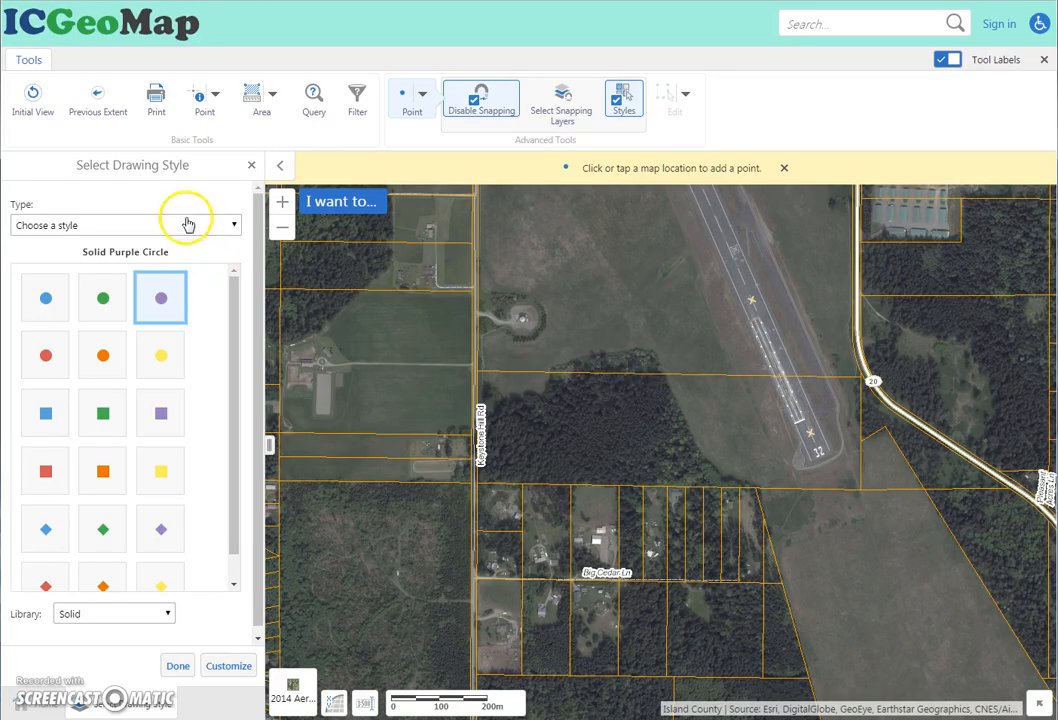
left_click(251, 165)
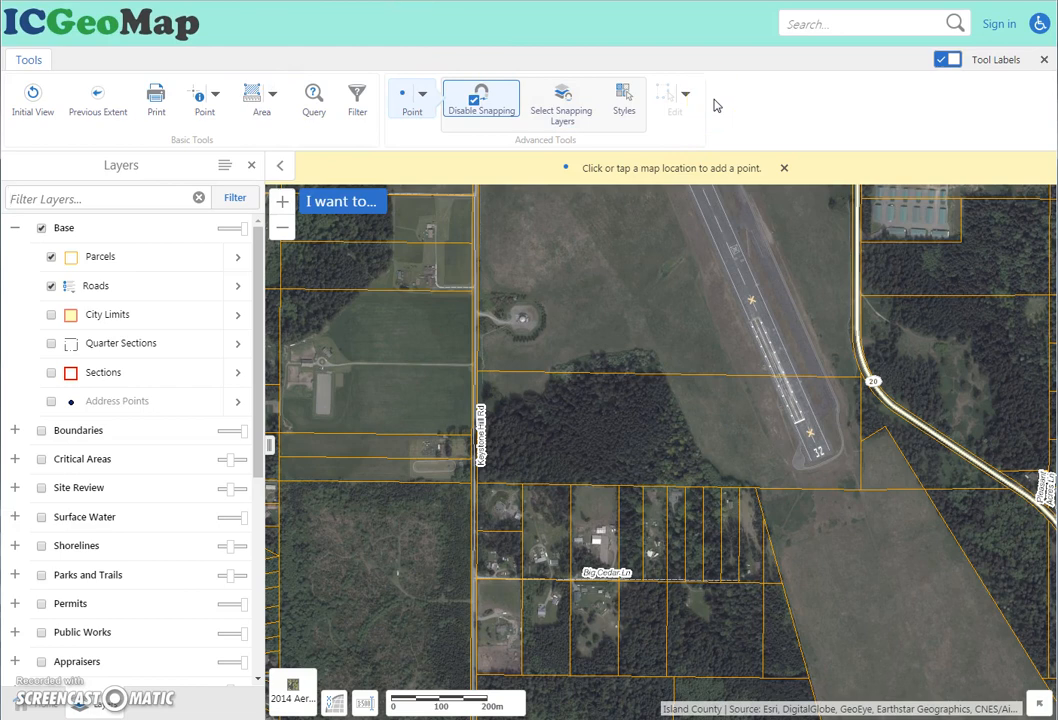
left_click(670, 98)
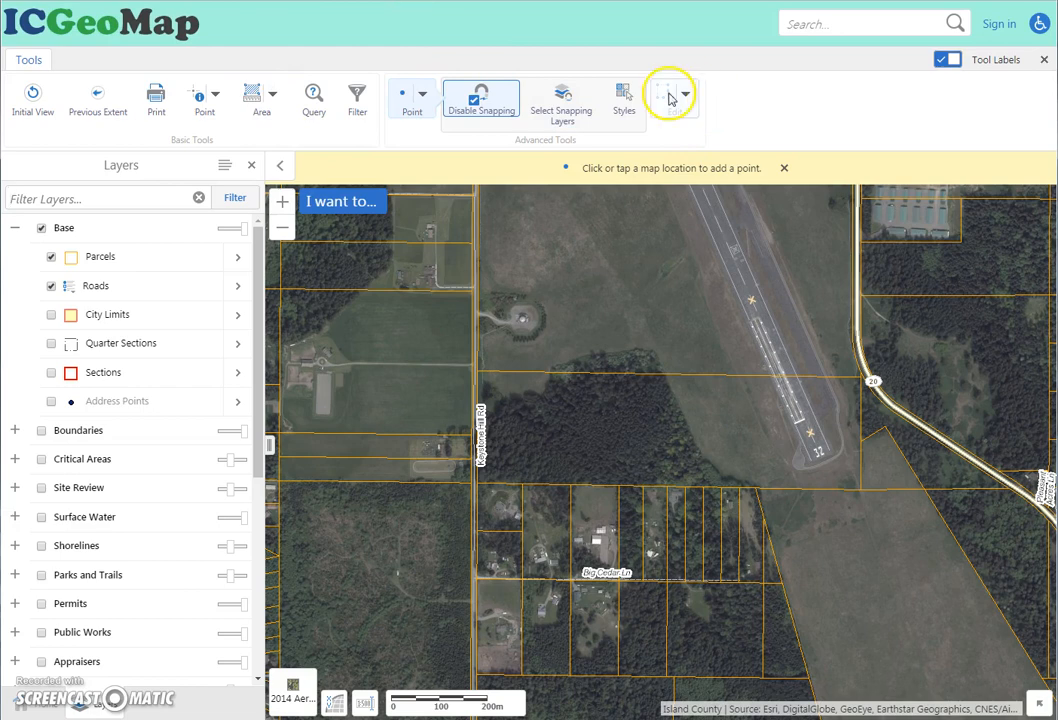